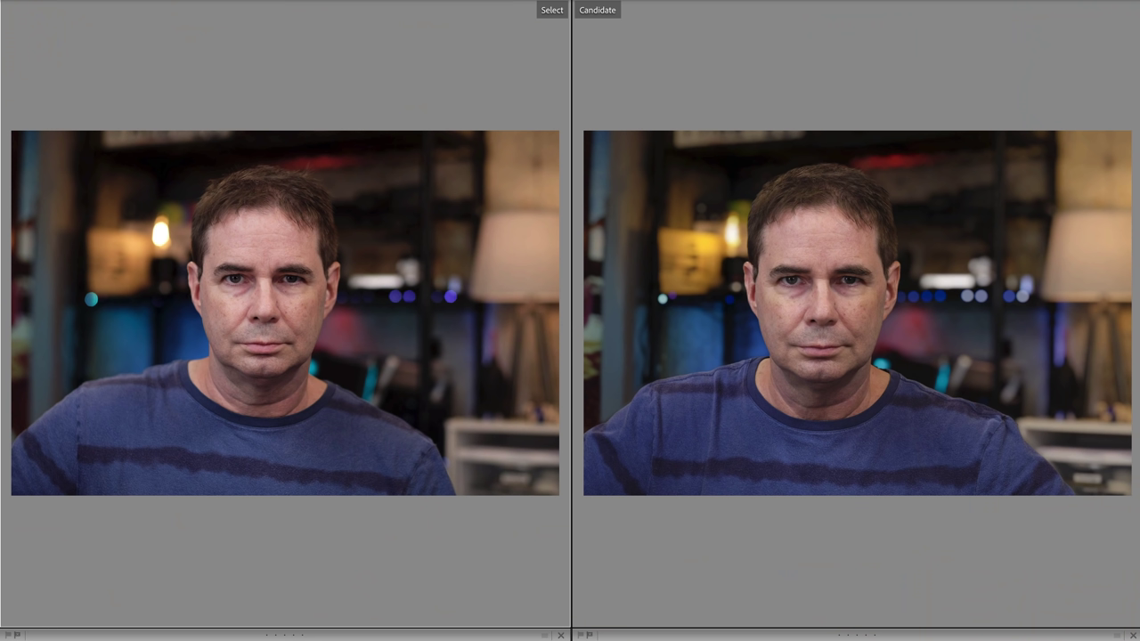
Compare both portraits zoomed in, then try Portrait Bokeh at Amount 25.
left_click(478, 382)
left_click(462, 367)
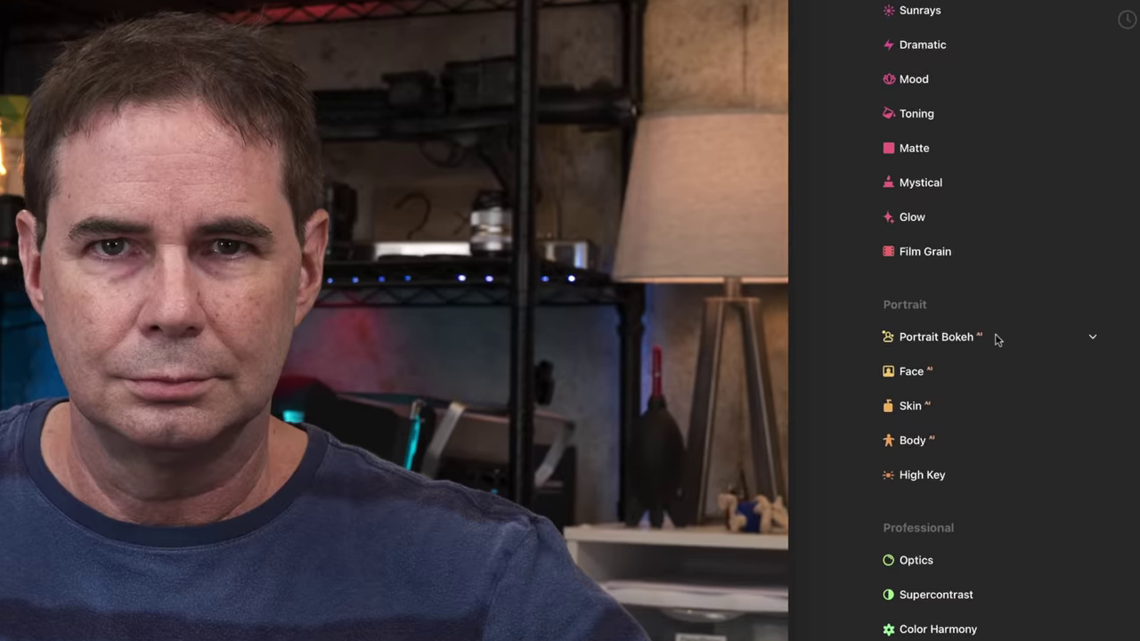
left_click(995, 338)
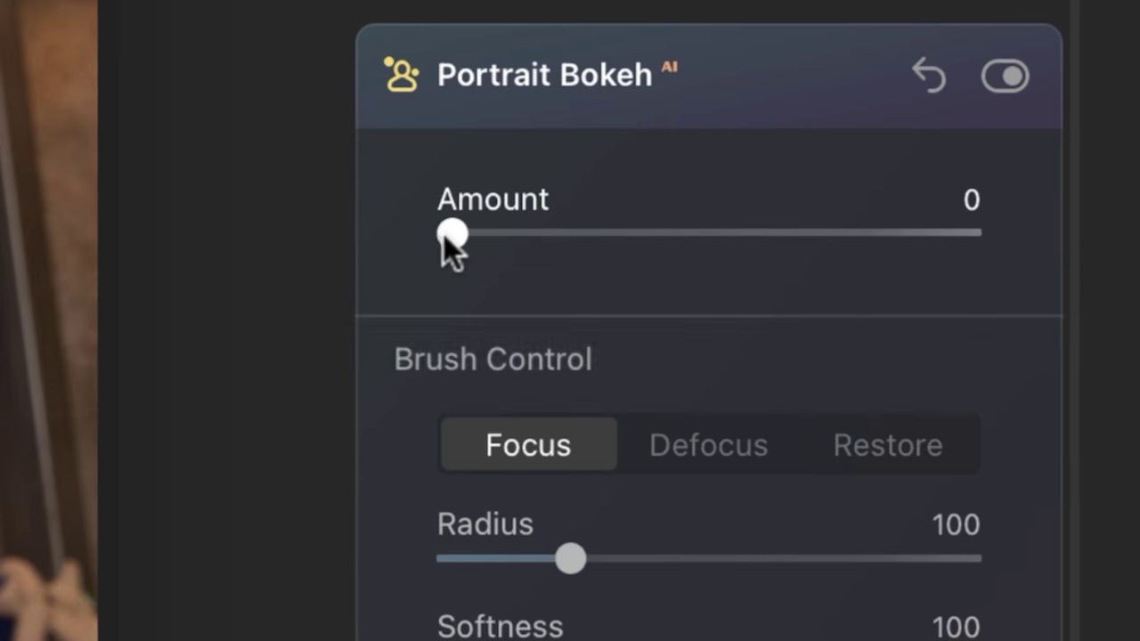
left_click_drag(452, 234, 583, 234)
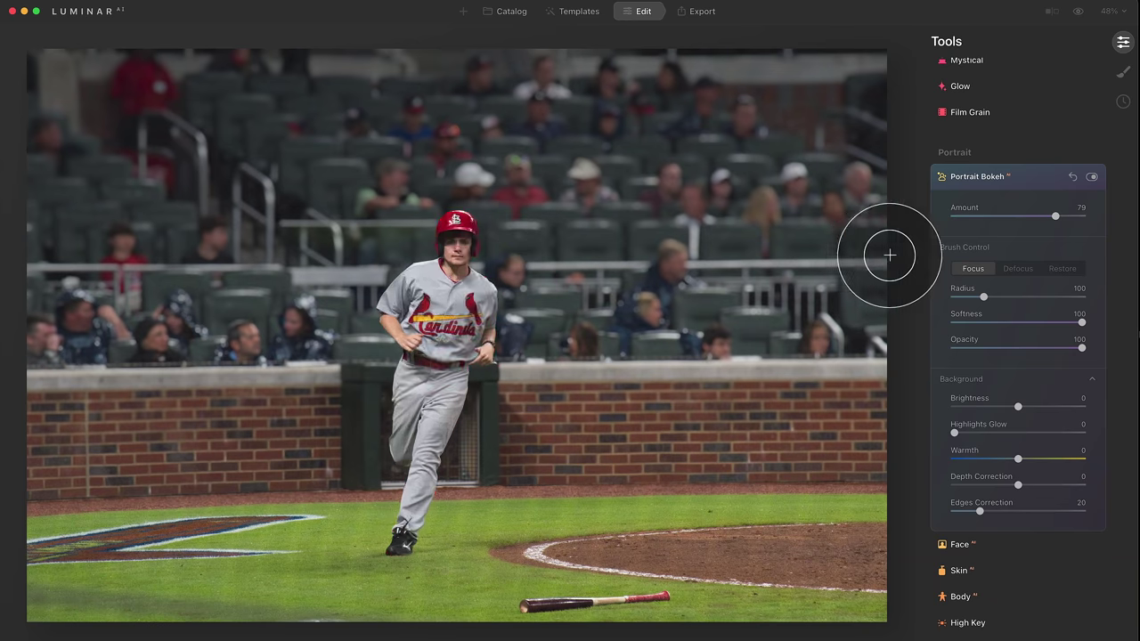
Inspect the blurred garden arch background up close in both photos.
key("super+minus")
key("super+plus")
key("super+plus")
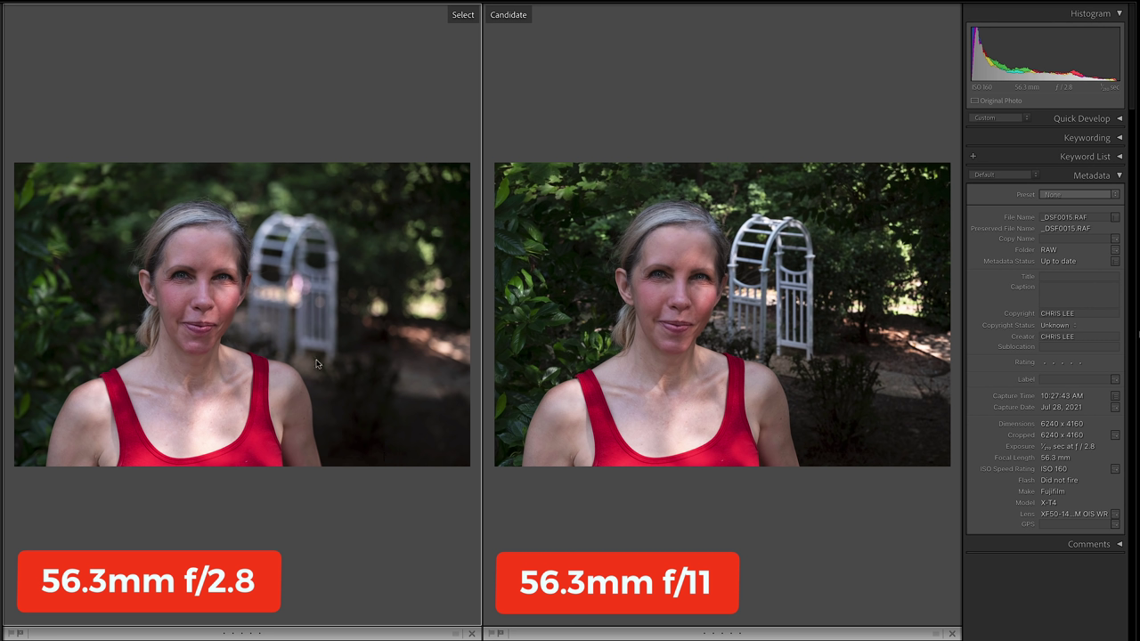
left_click_drag(292, 296, 299, 380)
left_click_drag(292, 304, 286, 388)
left_click_drag(296, 267, 297, 326)
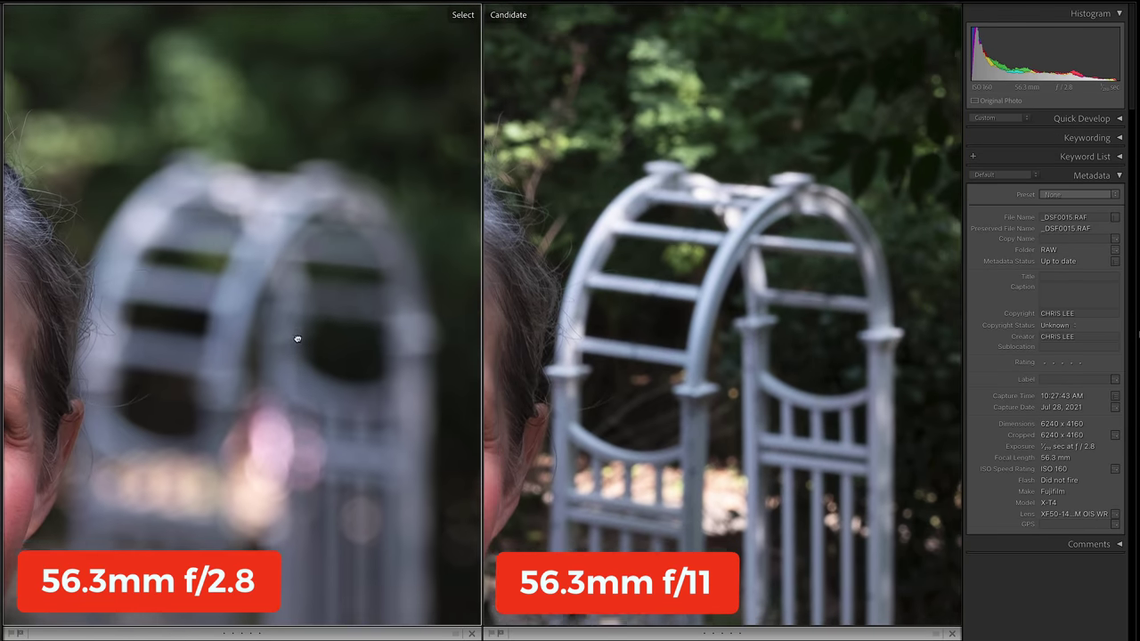
left_click(297, 321)
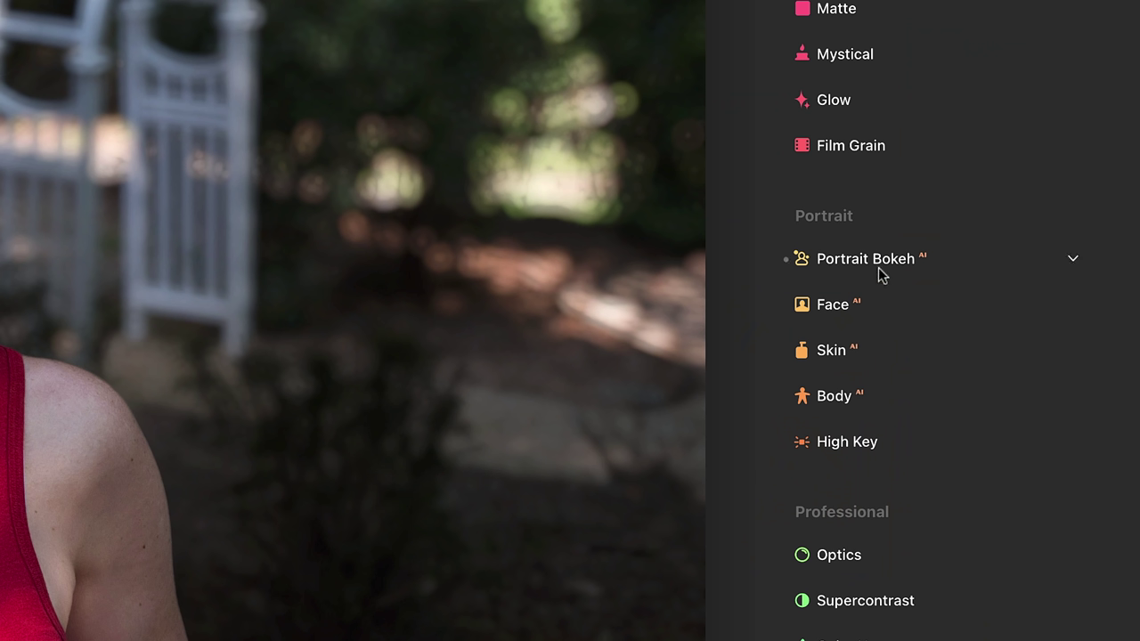
Set Portrait Bokeh Amount to 50, add focus over her hair top and defocus its top-right edge.
left_click(879, 267)
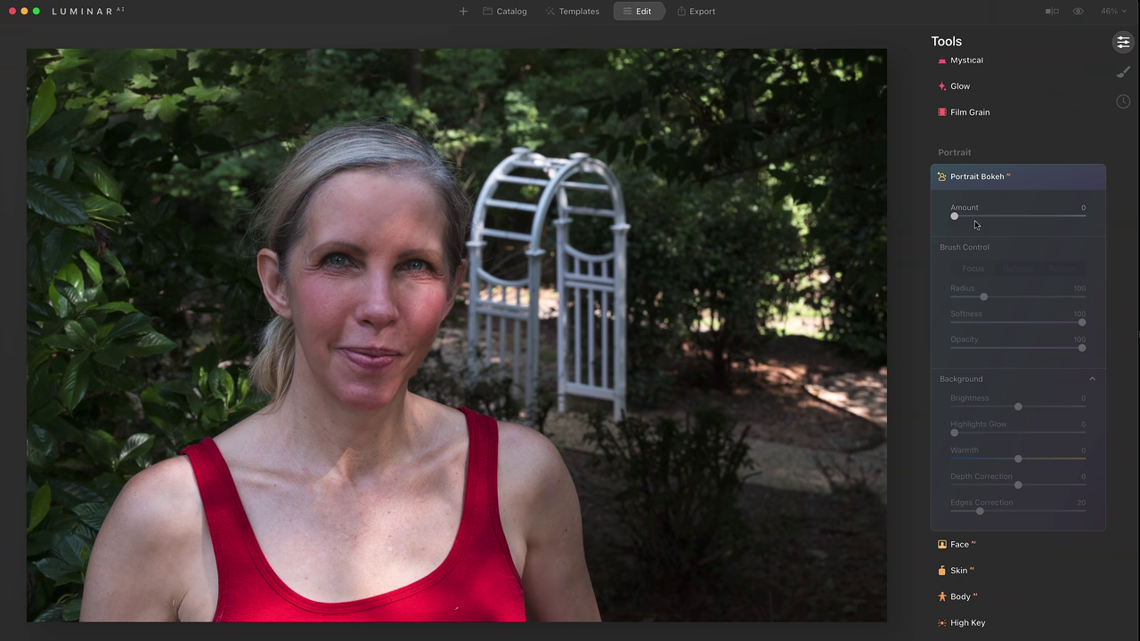
left_click_drag(953, 217, 1017, 217)
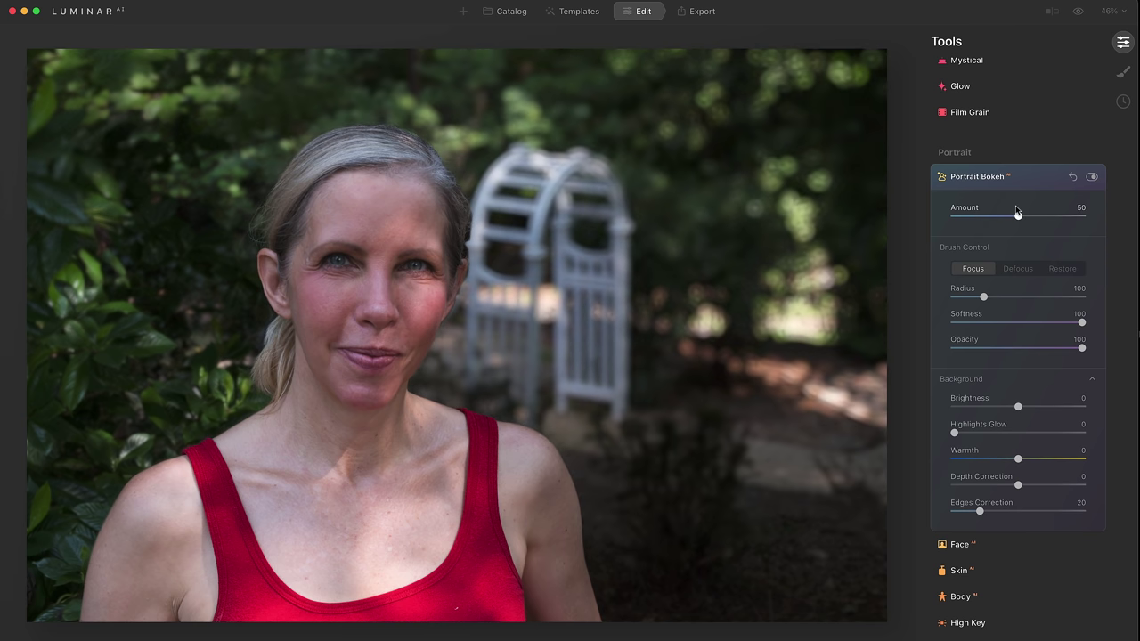
mouse_move(495, 216)
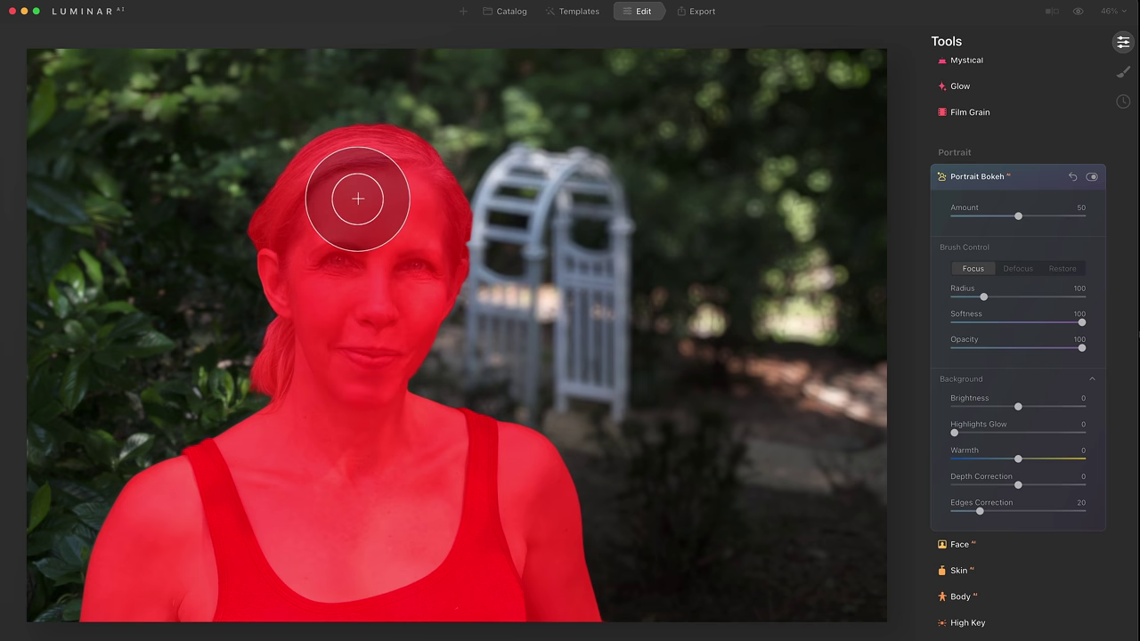
scroll(359, 196, "up", 5)
mouse_move(641, 292)
left_mouse_down()
mouse_move(577, 263)
mouse_move(324, 252)
mouse_move(198, 308)
mouse_move(135, 364)
left_mouse_up()
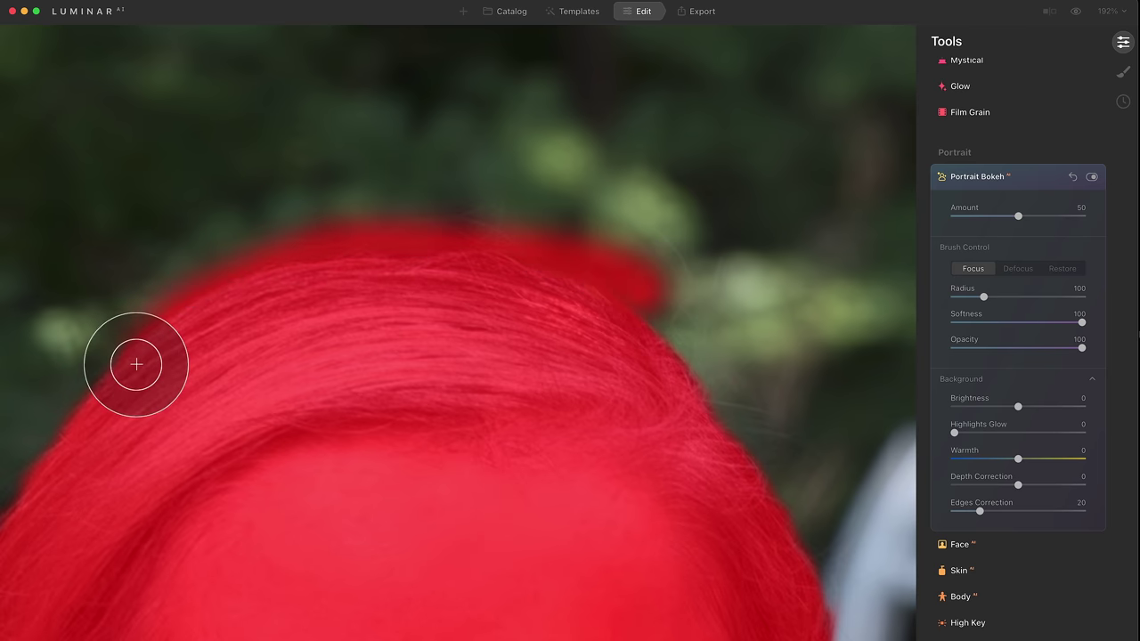
mouse_move(795, 254)
left_mouse_down()
mouse_move(636, 276)
mouse_move(682, 300)
mouse_move(586, 238)
mouse_move(407, 224)
mouse_move(240, 249)
mouse_move(115, 323)
left_mouse_up()
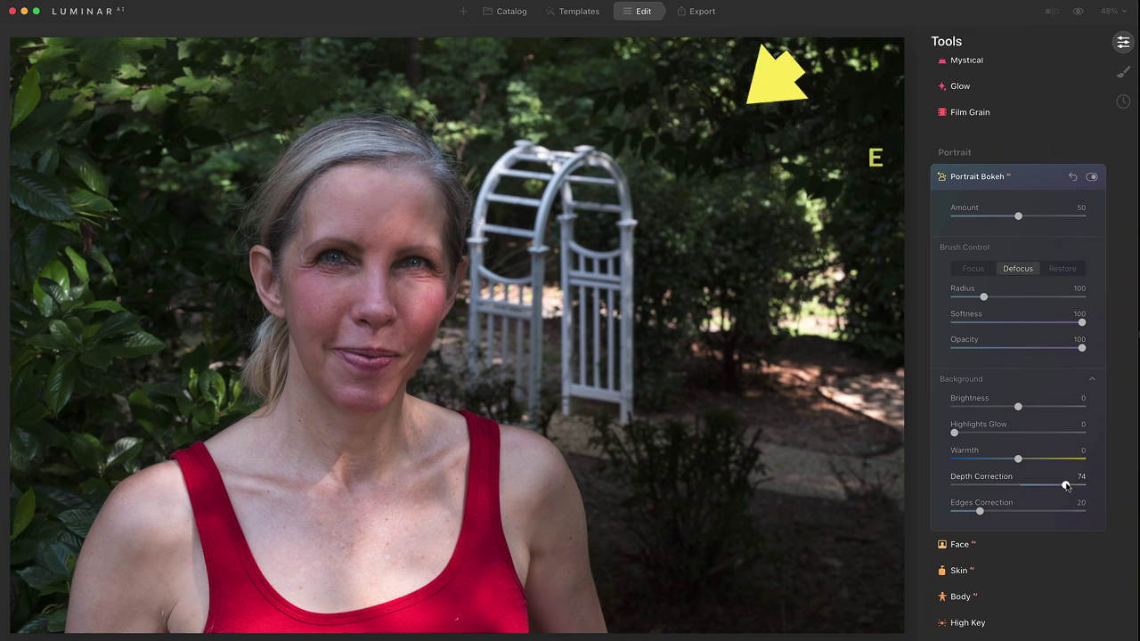
Lower Portrait Bokeh Depth Correction from 74 to -60.
left_click_drag(1065, 485, 973, 487)
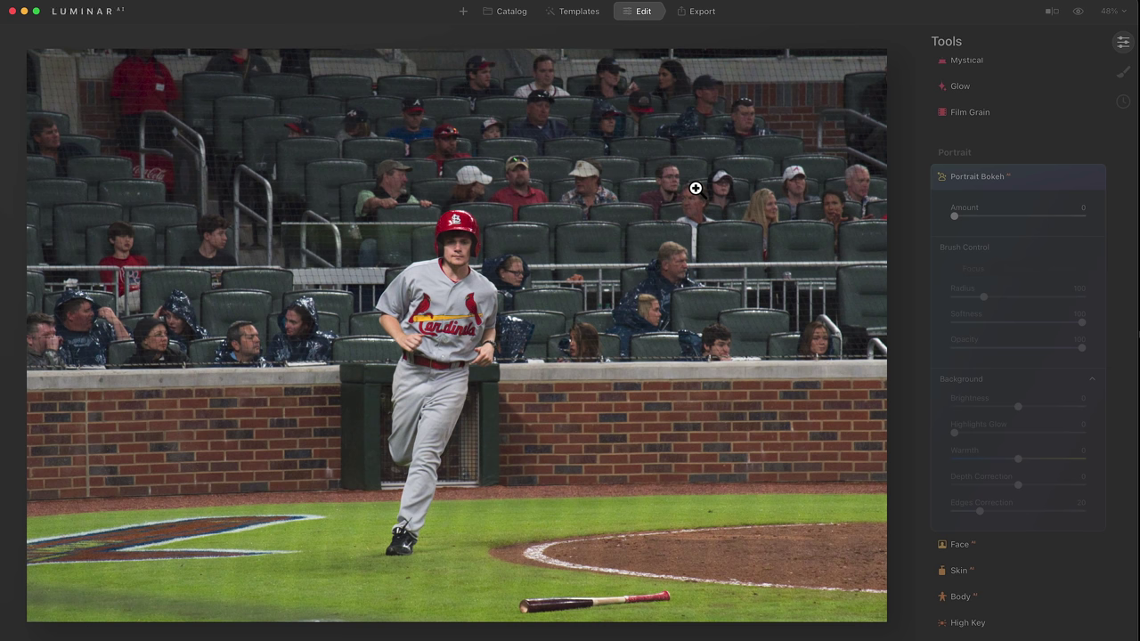
Turn on Portrait Bokeh for the baseball photo and raise Amount to 79.
left_click_drag(953, 216, 962, 216)
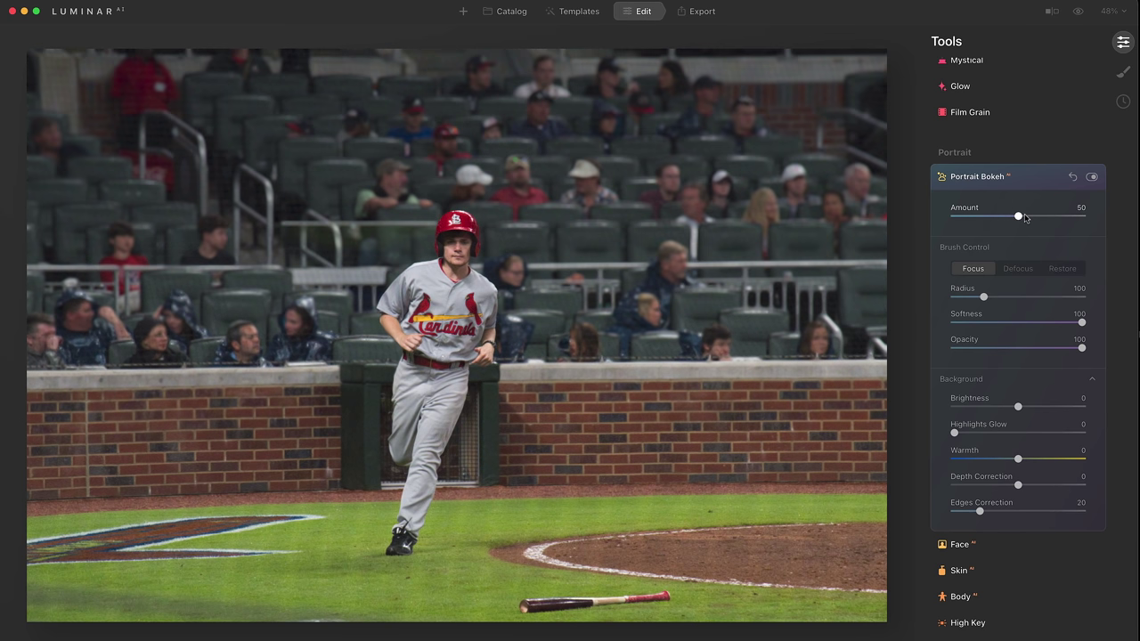
left_click_drag(1024, 219, 1059, 220)
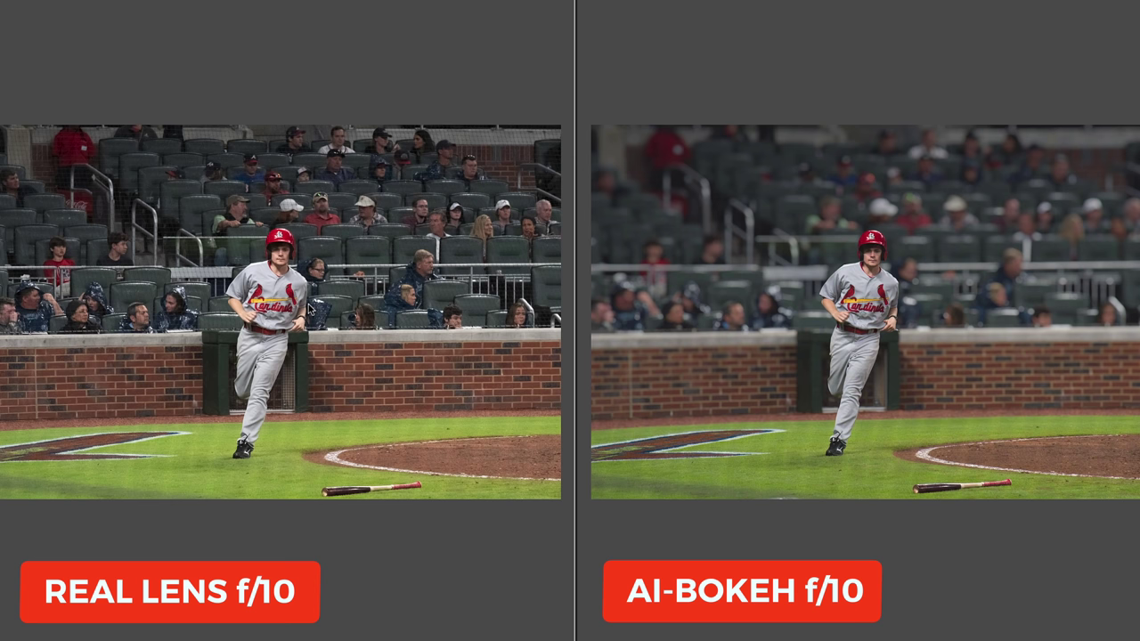
left_click(283, 254)
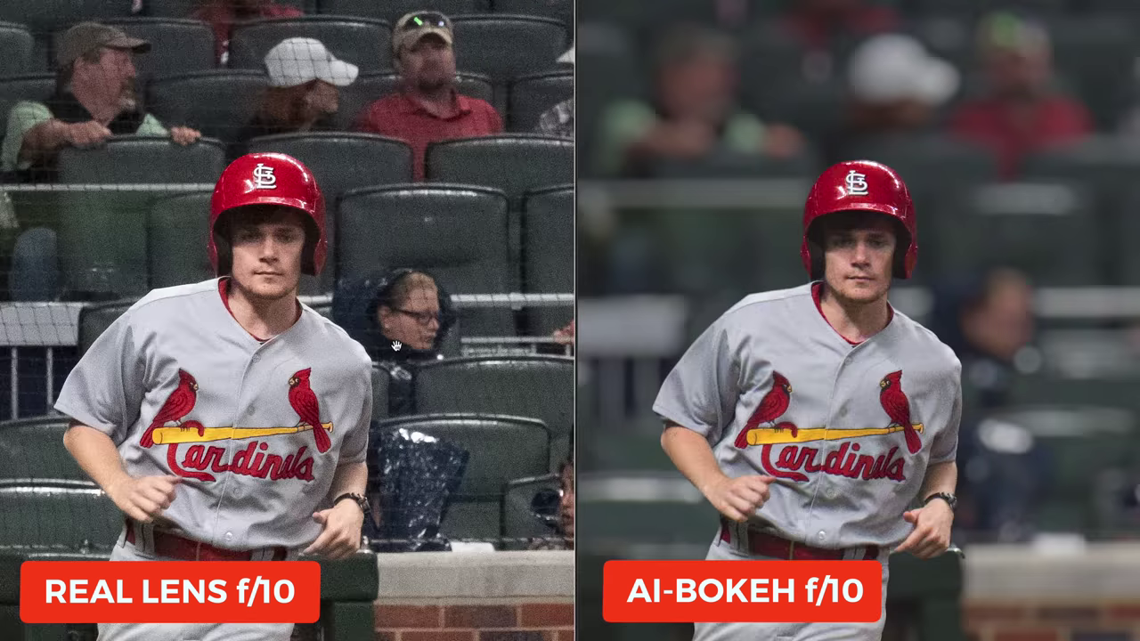
scroll(395, 346, "down", 3)
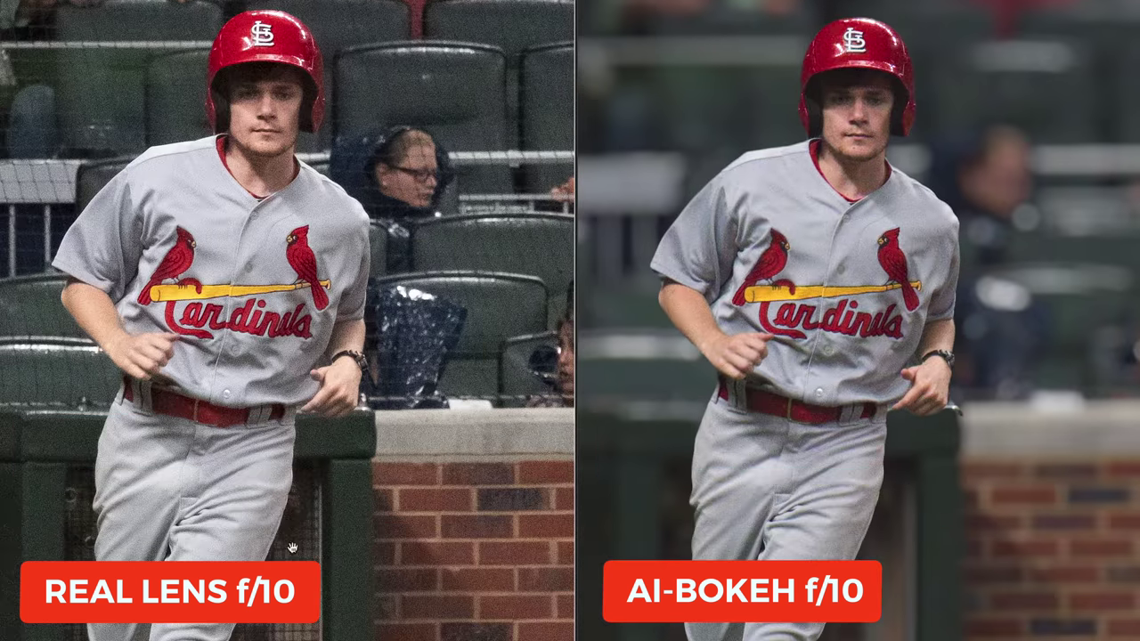
scroll(342, 571, "down", 3)
scroll(309, 331, "down", 3)
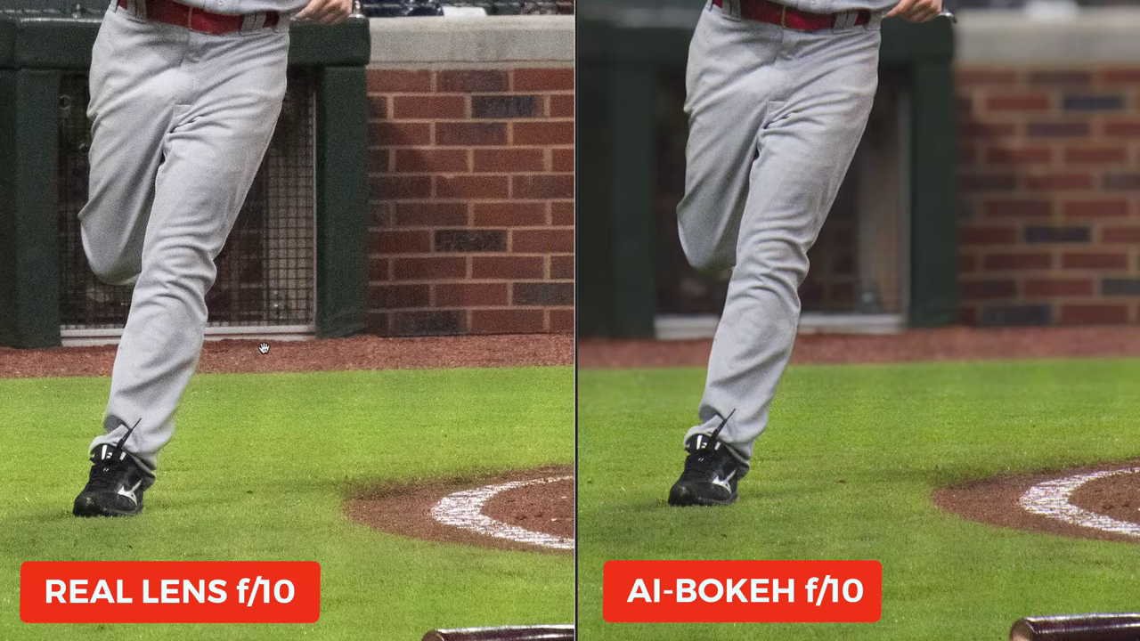
left_click_drag(278, 273, 385, 223)
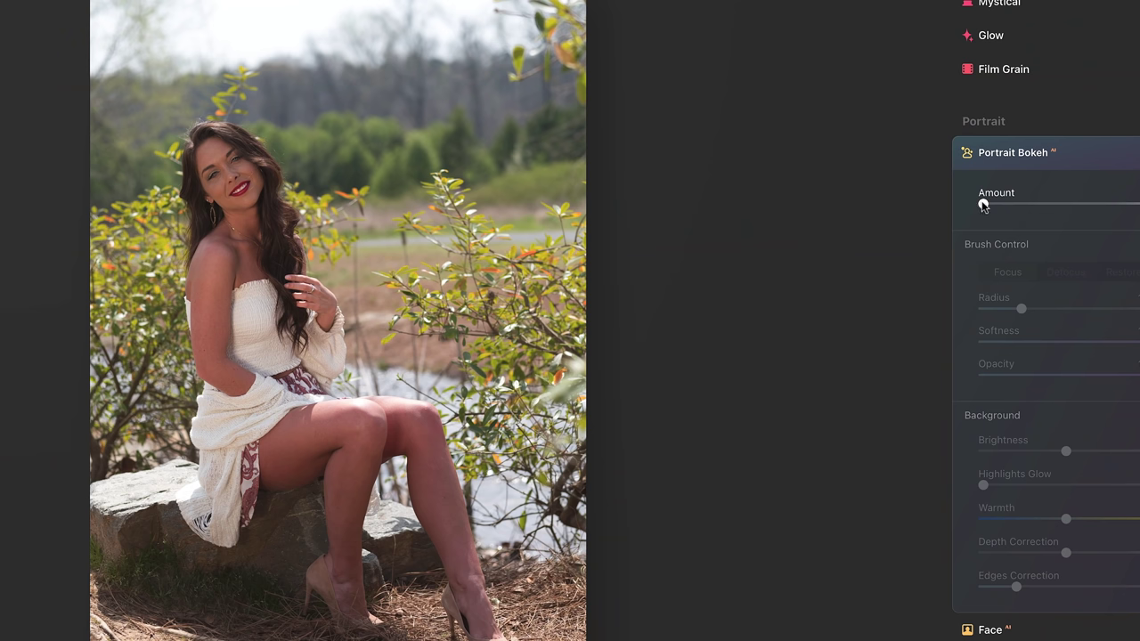
Raise the Portrait Bokeh Amount nearly to maximum on the rock-seated woman's portrait.
left_click_drag(983, 205, 1116, 205)
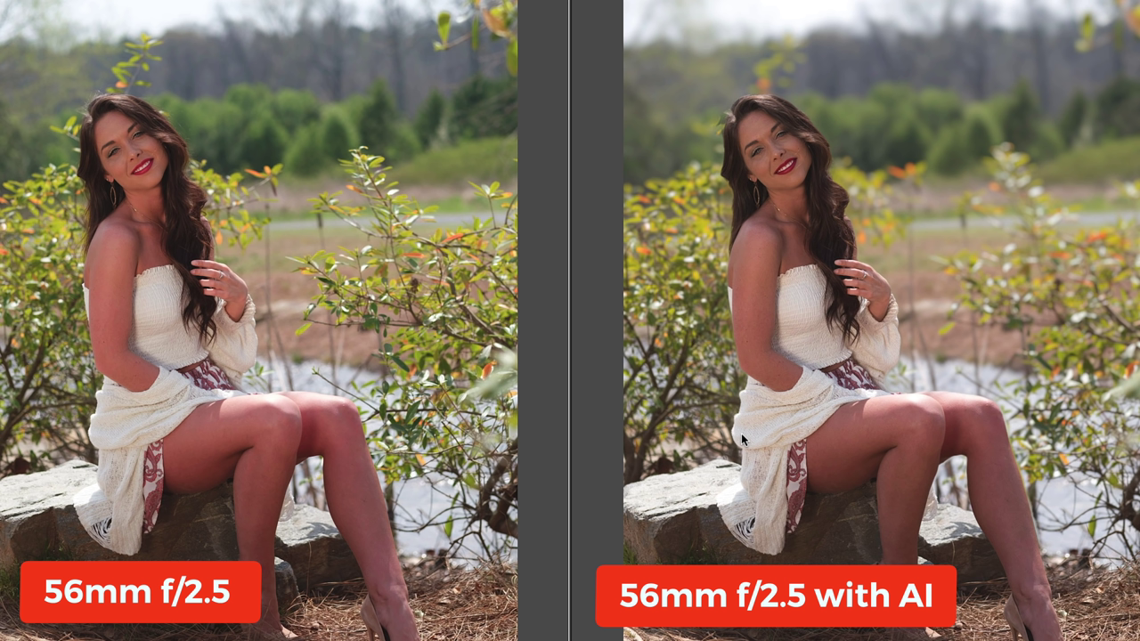
Zoom in and defocus the background area beside the woman's hair.
left_click(90, 193)
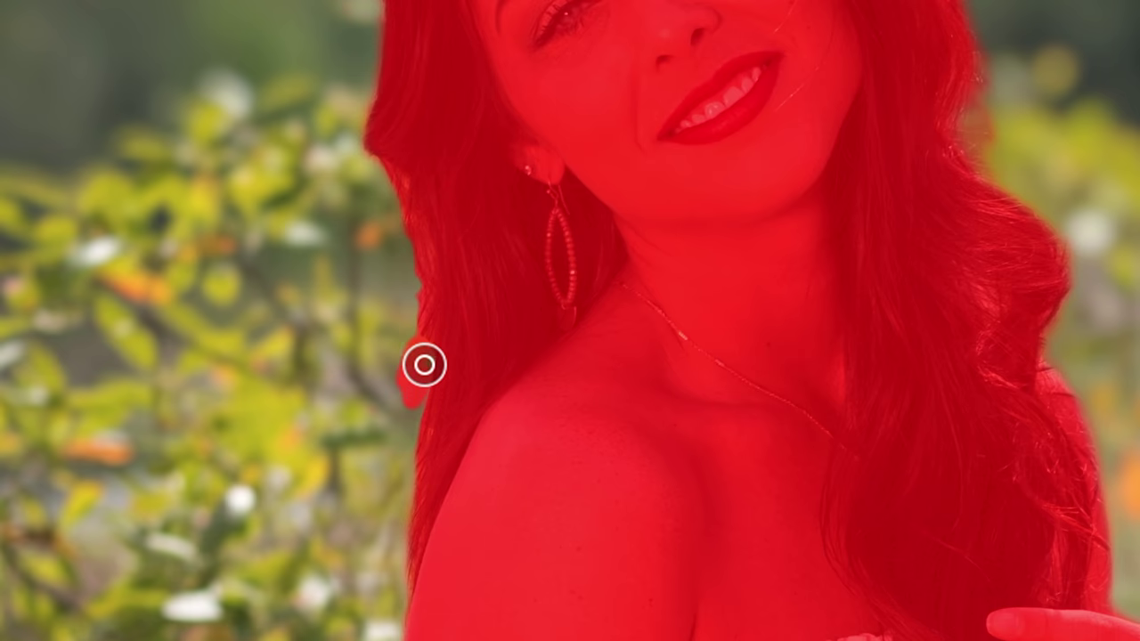
left_click_drag(424, 364, 406, 417)
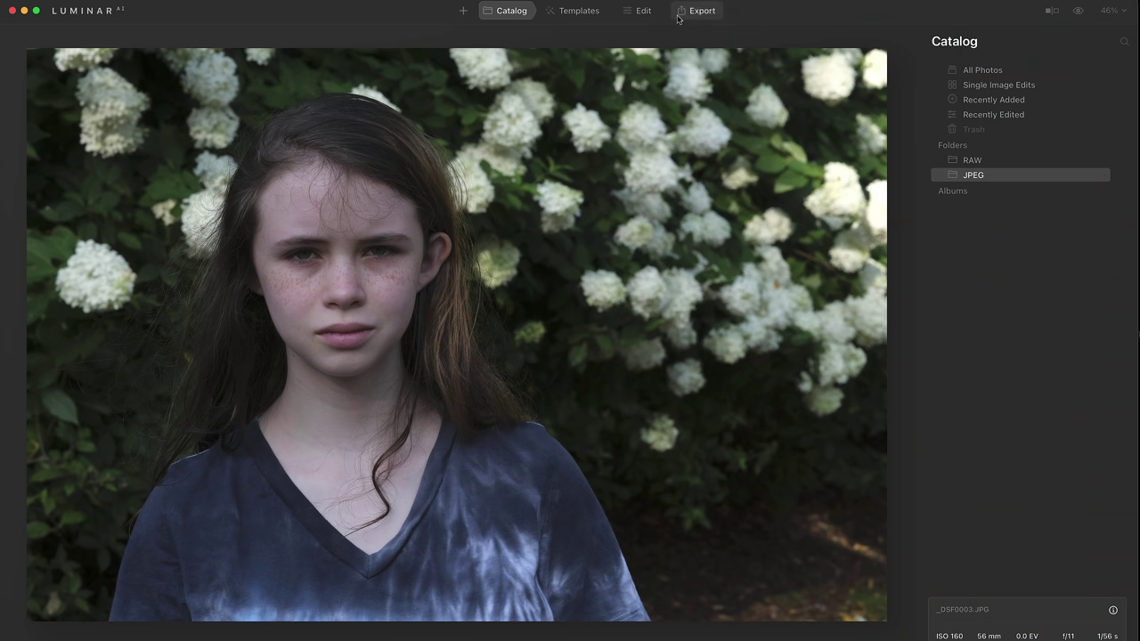
Open the girl's portrait in Edit and toggle Portrait Bokeh off for a before/after comparison.
key("super+3")
left_click(1030, 214)
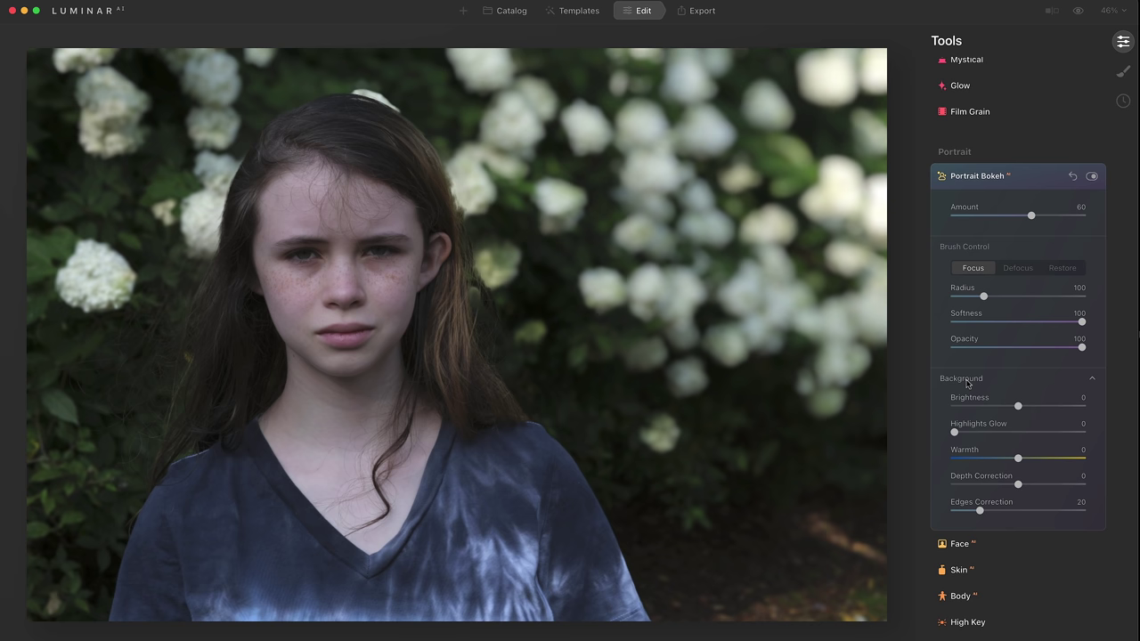
left_click(1092, 177)
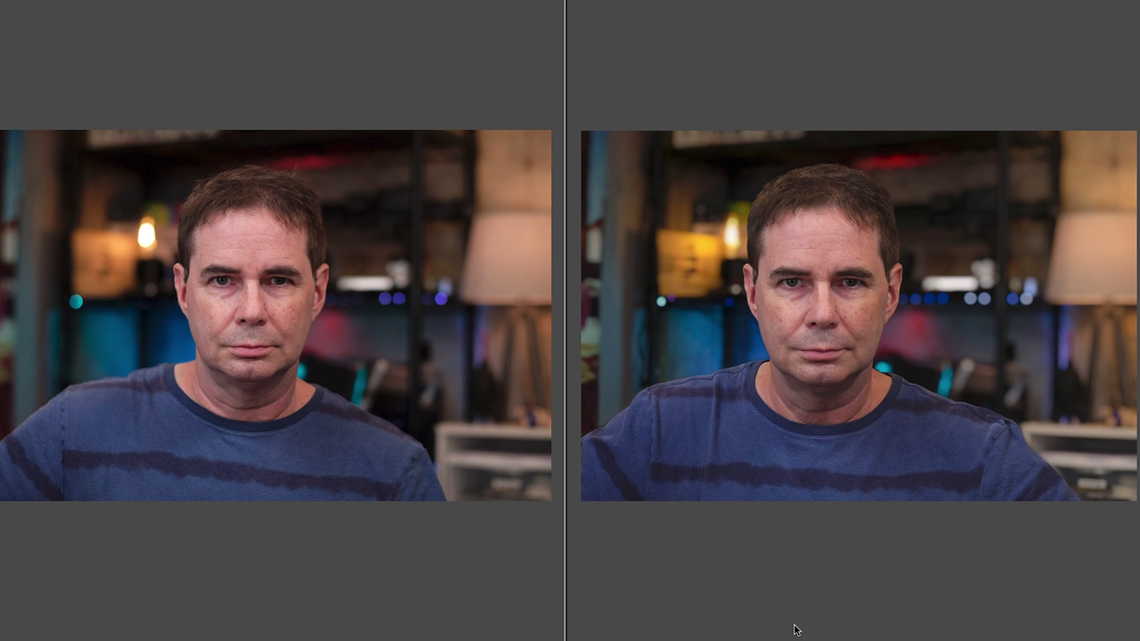
left_click(419, 320)
left_click_drag(488, 244, 312, 292)
left_click(312, 293)
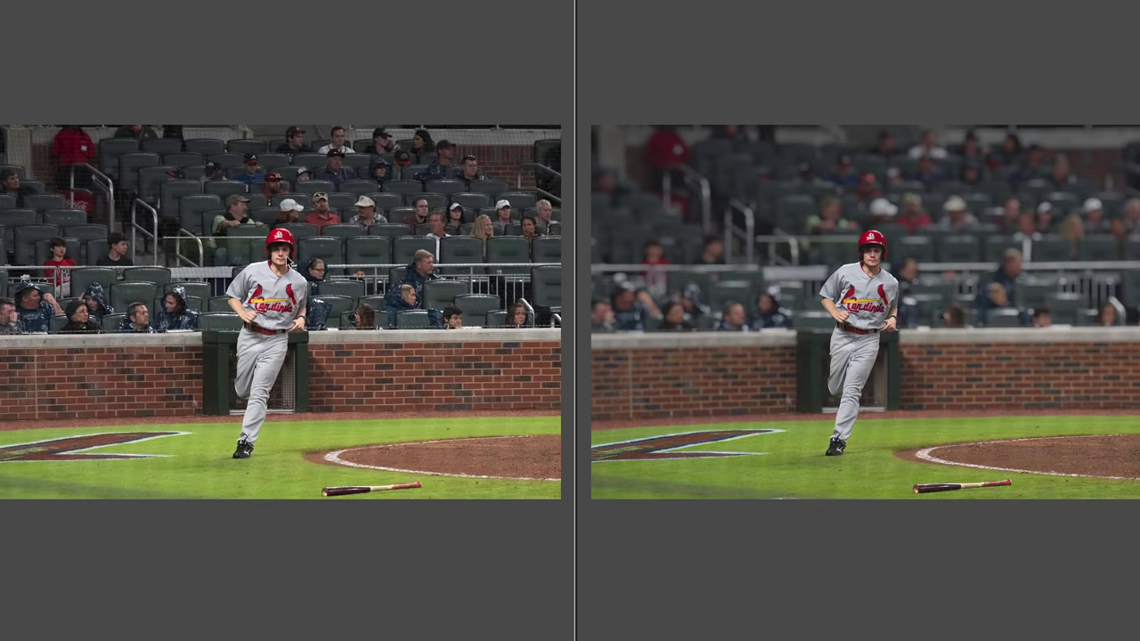
left_click(284, 263)
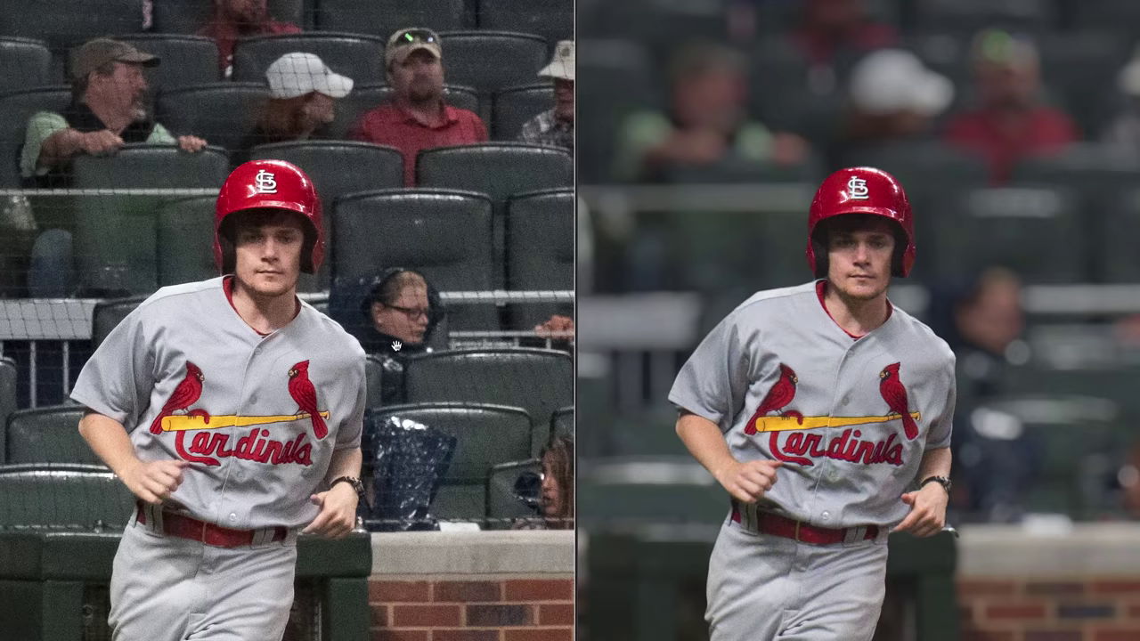